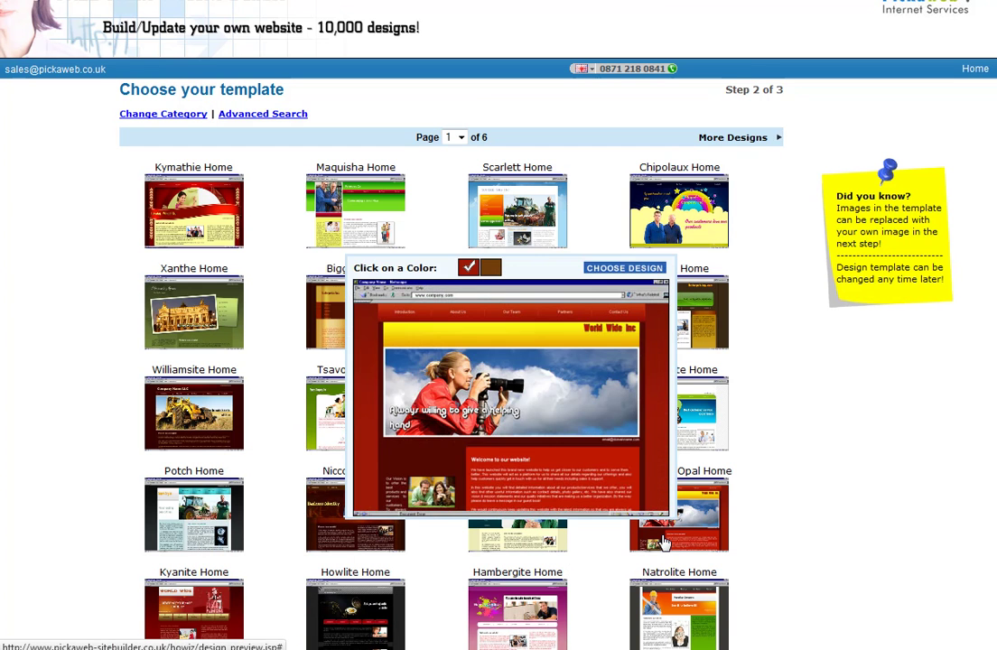
- Select the Xanthe Home design from the Website Builder template grid
left_click(184, 314)
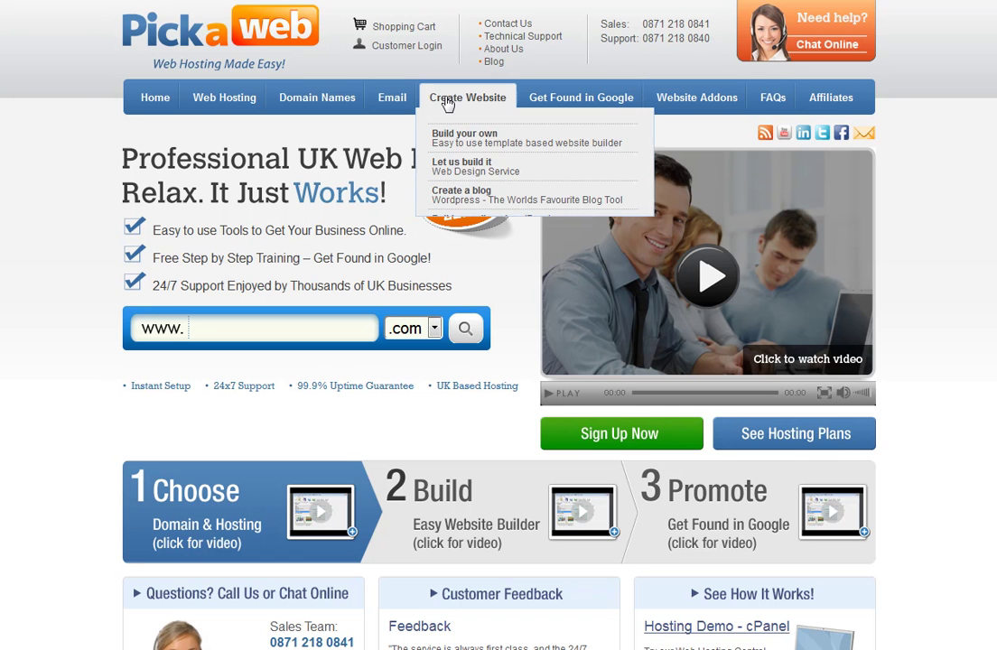
mouse_move(467, 98)
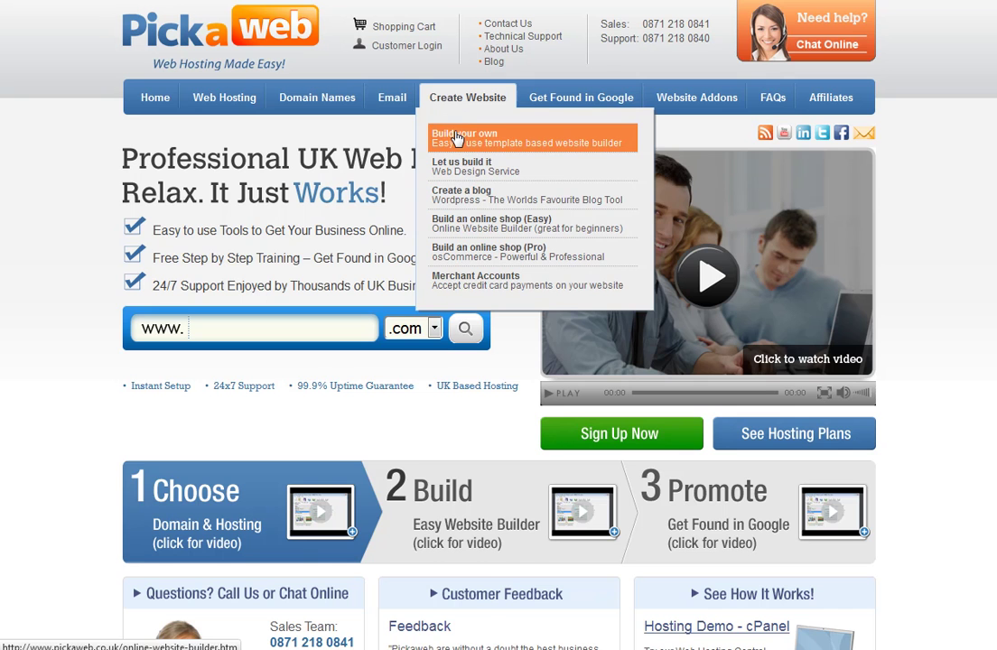
- Open the Build your own website builder page and scroll through it
left_click(456, 136)
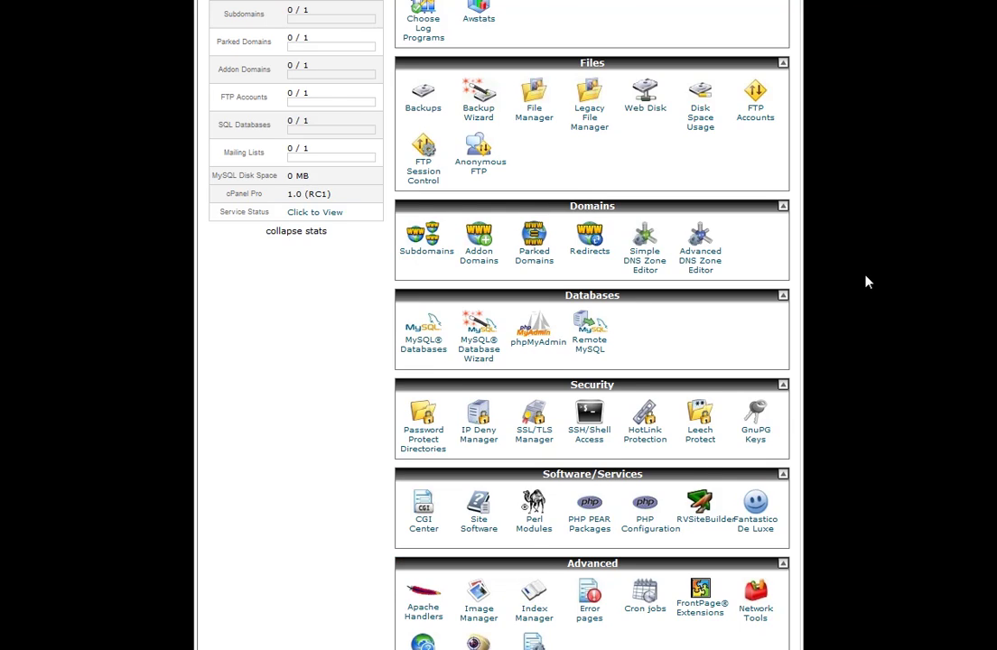
scroll(865, 282, "down", 2)
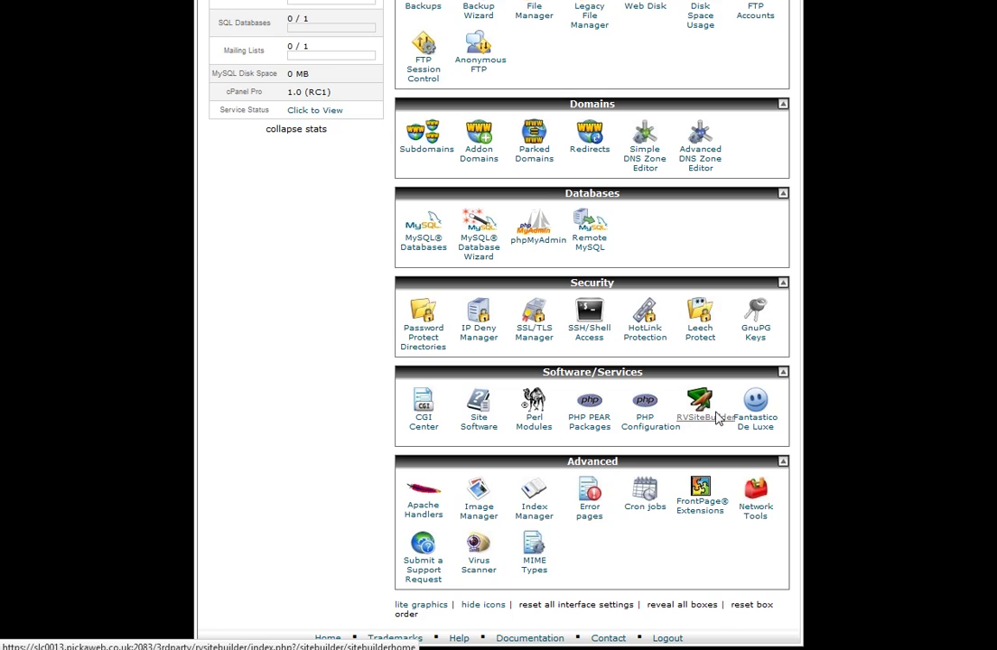
- Launch RVSiteBuilder and browse its Blog category template designs
left_click(700, 420)
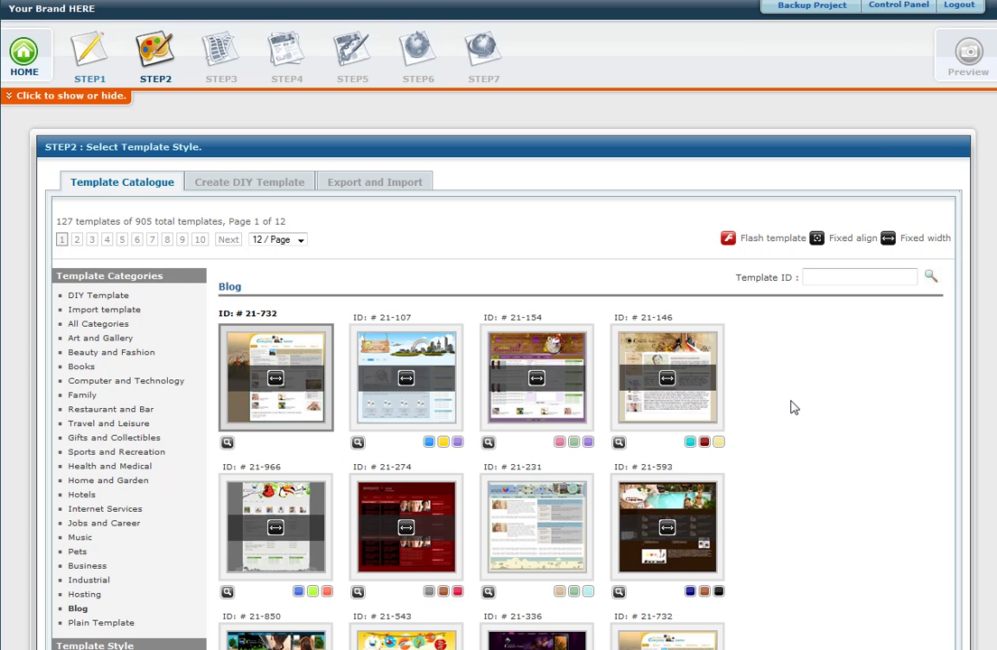
scroll(790, 408, "down", 2)
scroll(791, 407, "down", 2)
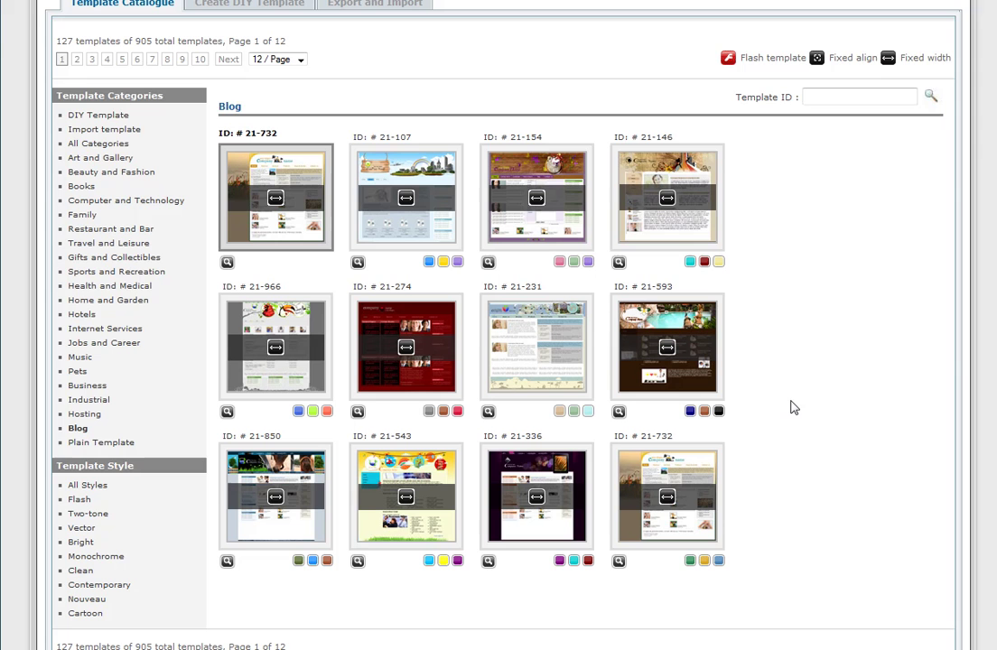
scroll(791, 407, "up", 2)
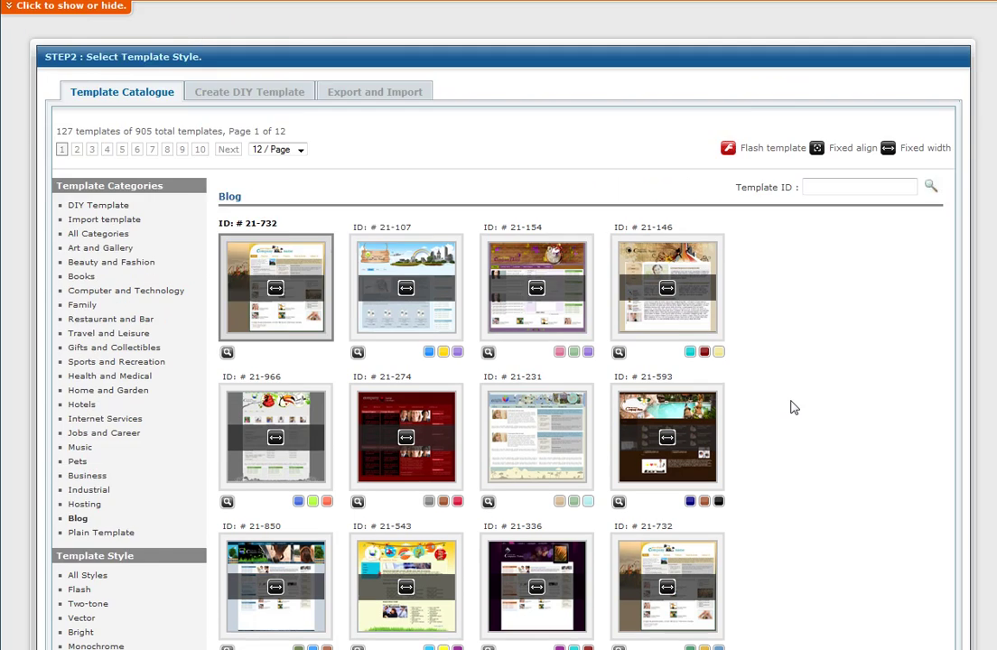
scroll(791, 407, "up", 2)
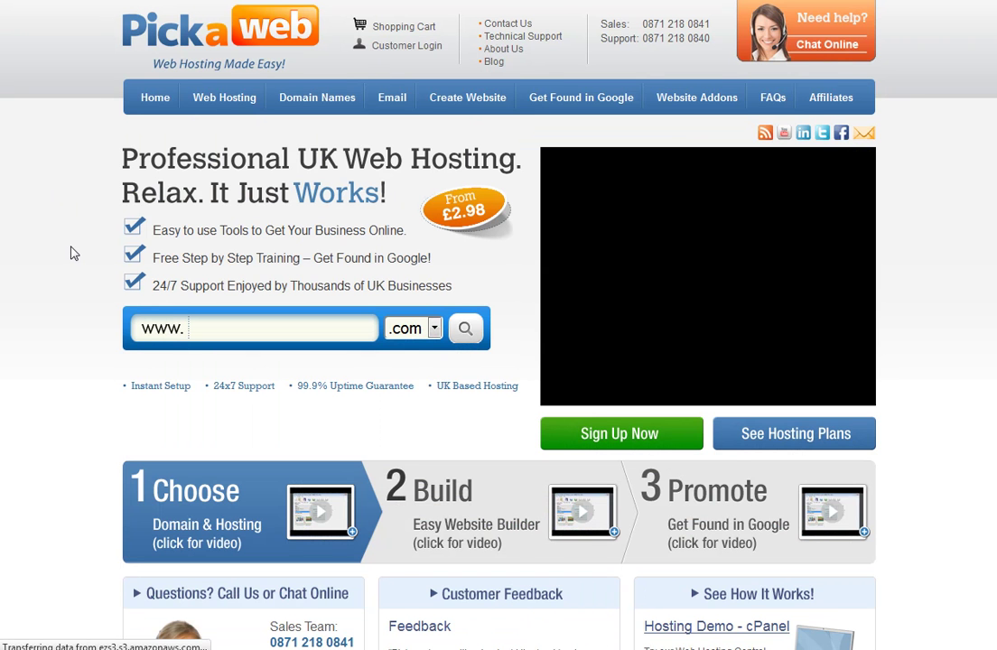
- Scroll the Pickaweb home page to view the free one-click software section
scroll(74, 254, "down", 2)
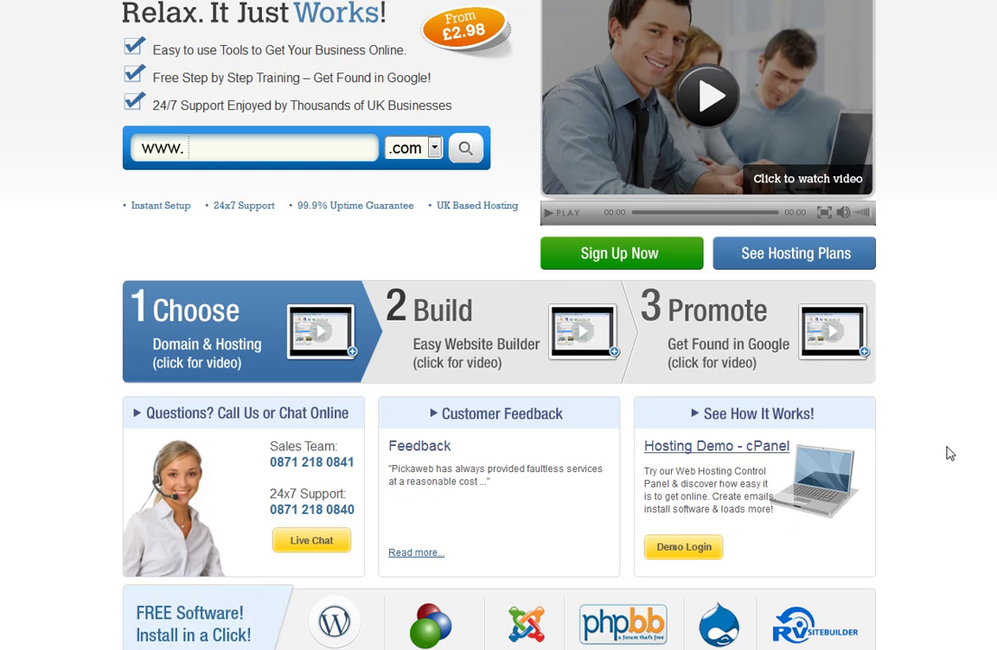
scroll(950, 453, "up", 3)
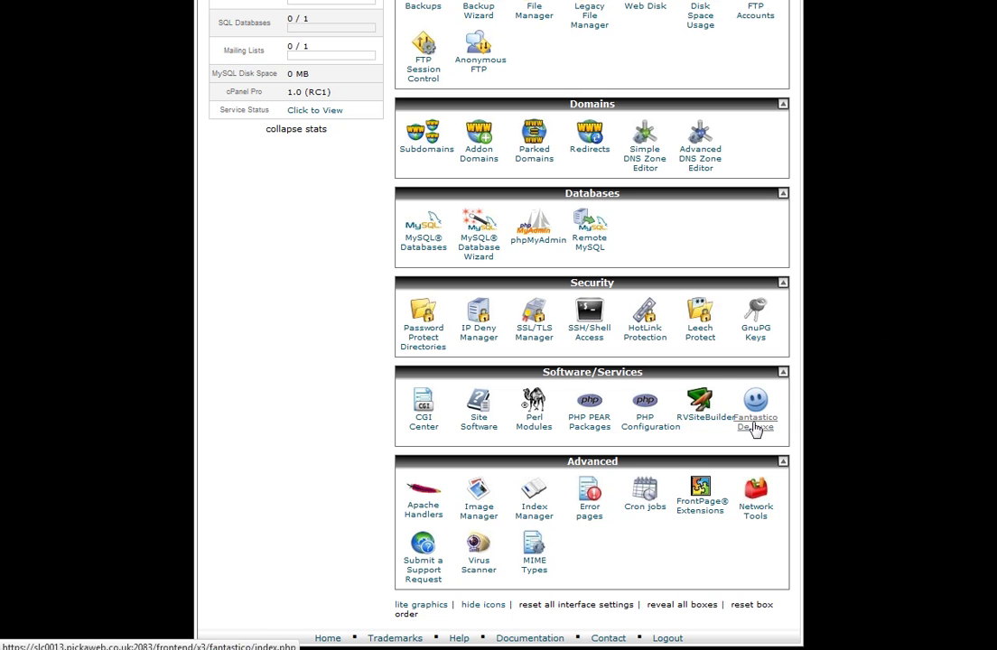
- Open Fantastico De Luxe in cPanel and choose WordPress from the Scripts list
left_click(755, 424)
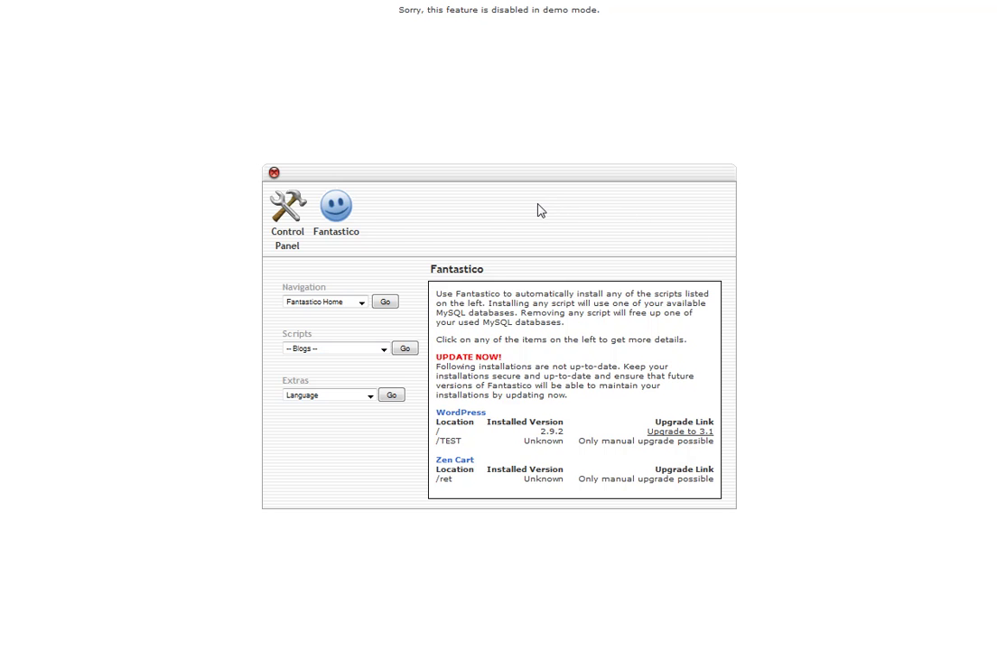
left_click(336, 352)
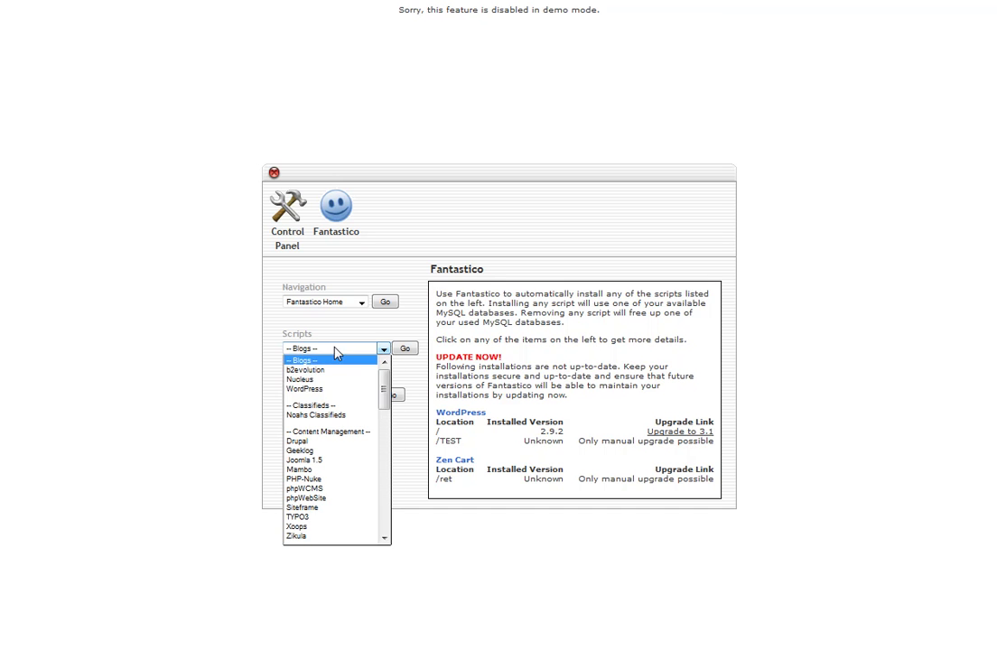
left_click(342, 390)
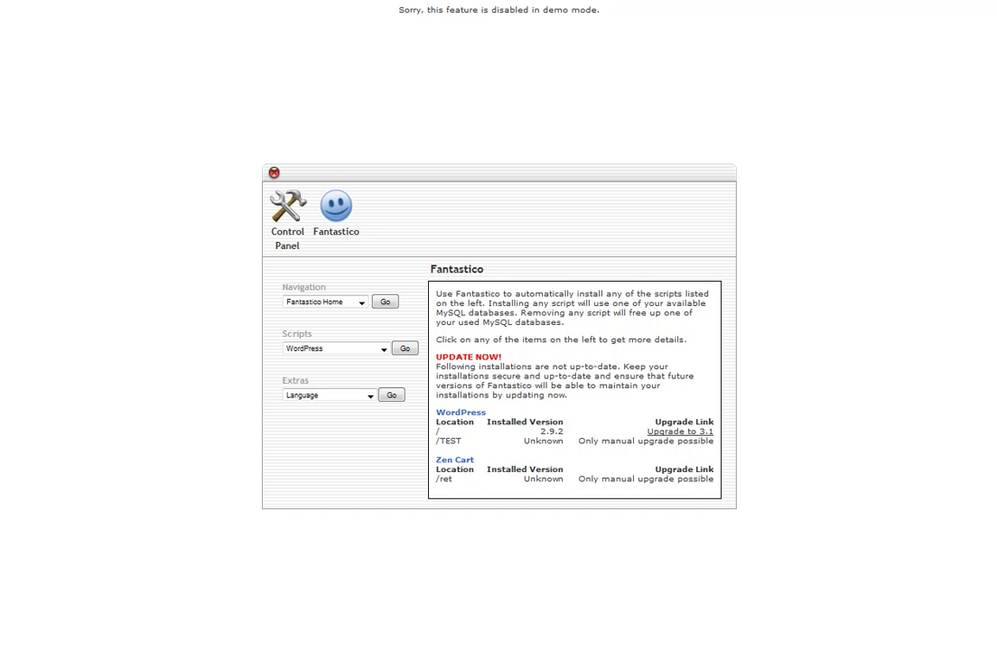
- Browse the Scripts dropdown's blog, CMS and e-commerce entries, keeping WordPress selected
left_click(303, 351)
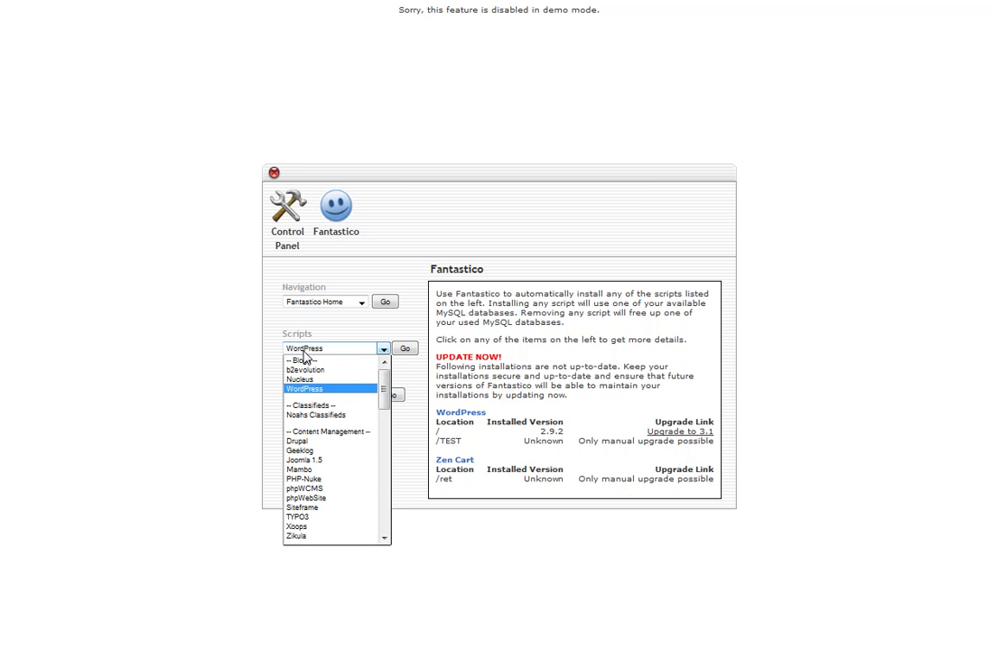
left_click_drag(387, 393, 386, 454)
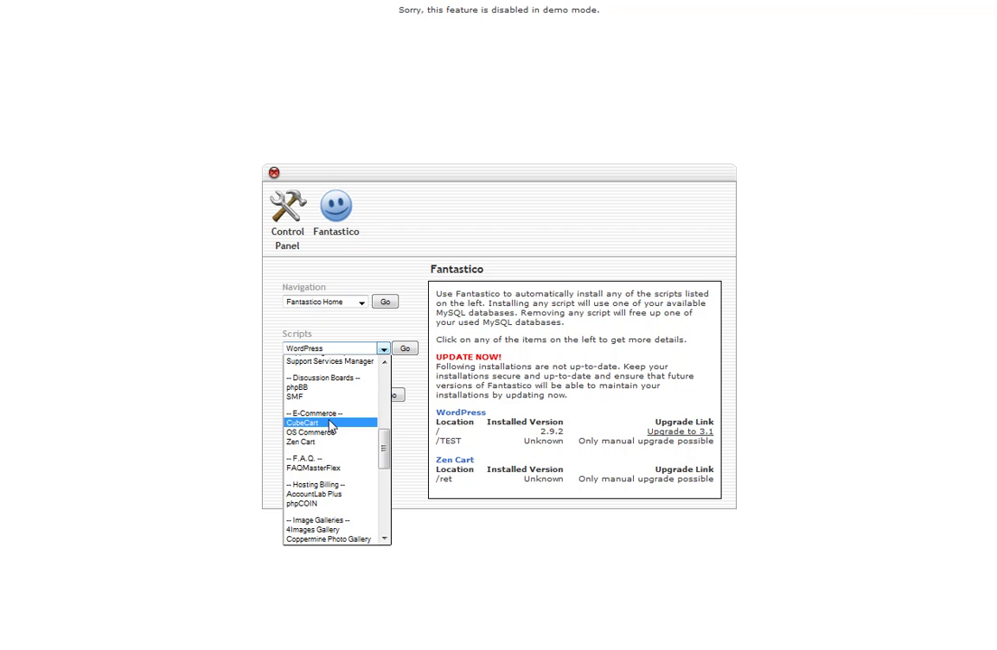
left_click(215, 438)
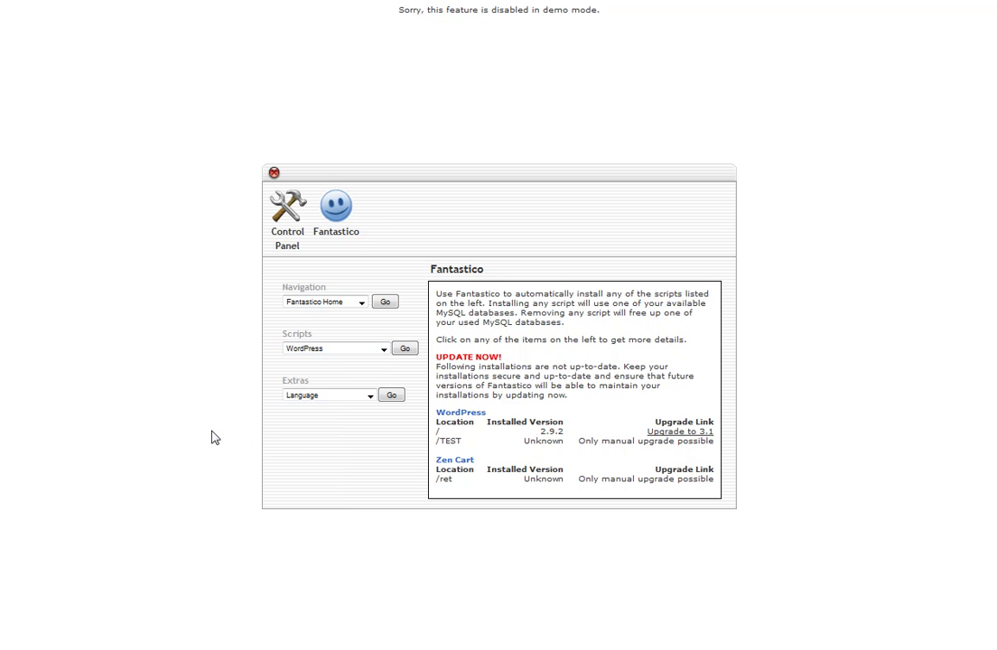